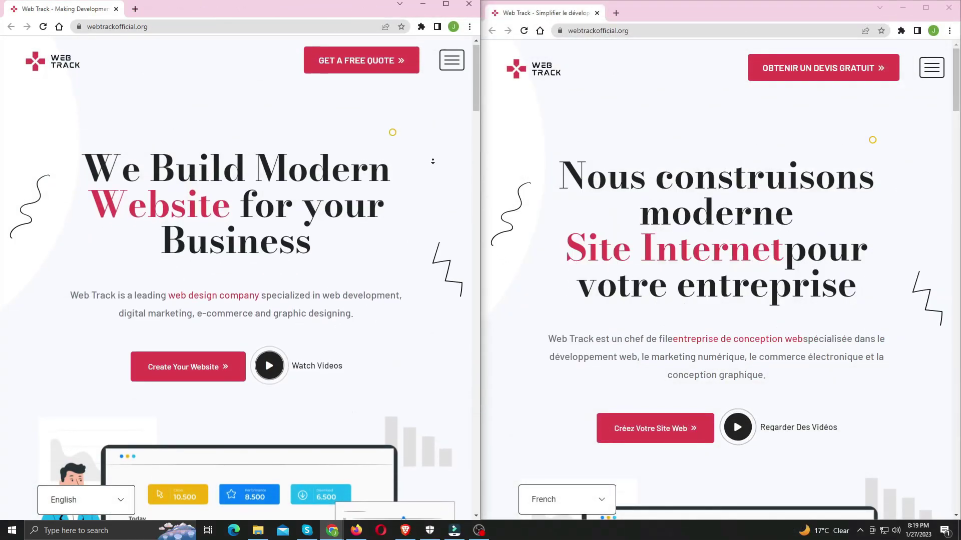
Scroll the English homepage on the left down to its footer
scroll(434, 176, down, 2)
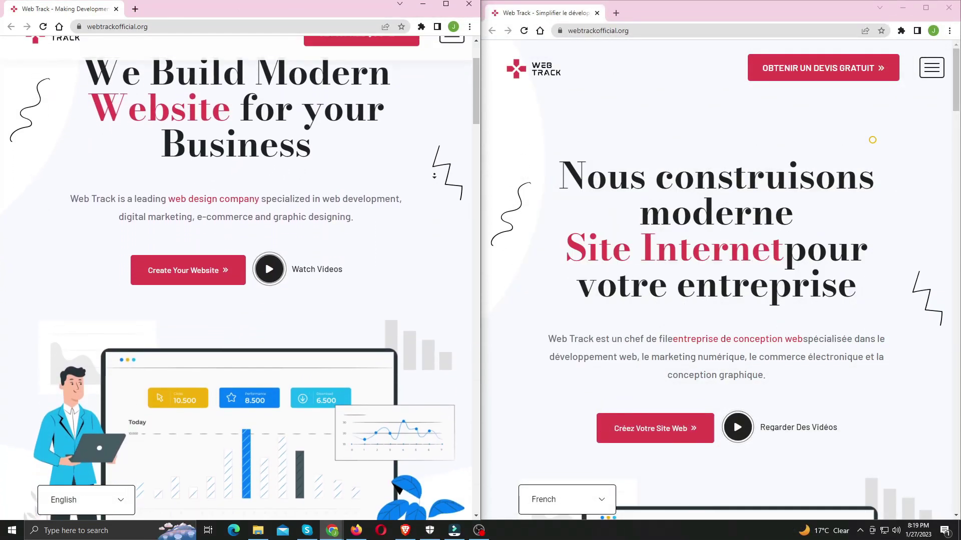
scroll(435, 176, down, 10)
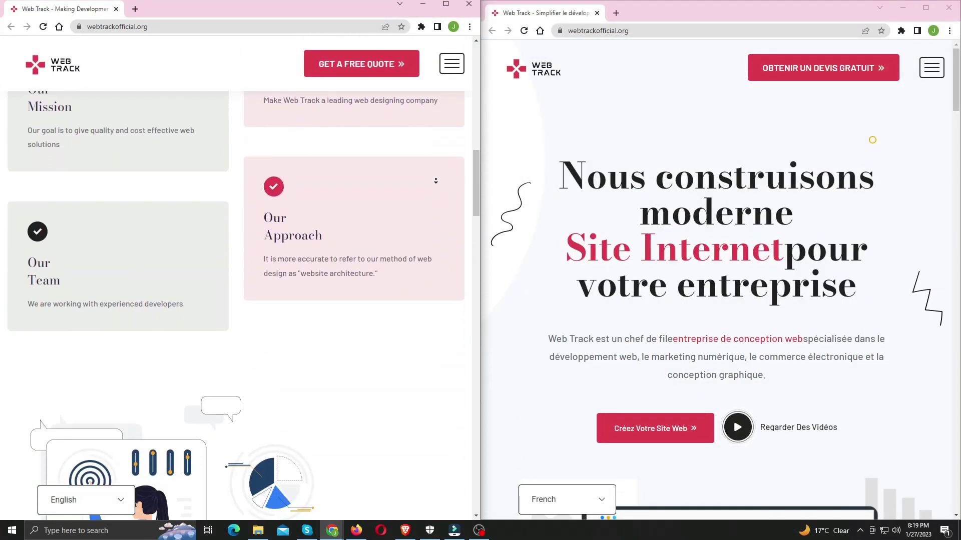
scroll(436, 181, down, 10)
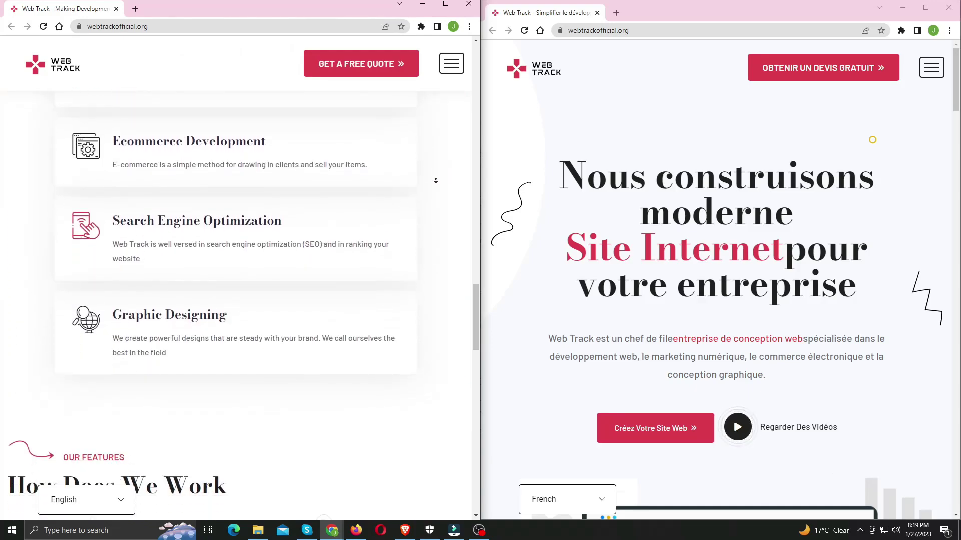
scroll(436, 181, down, 15)
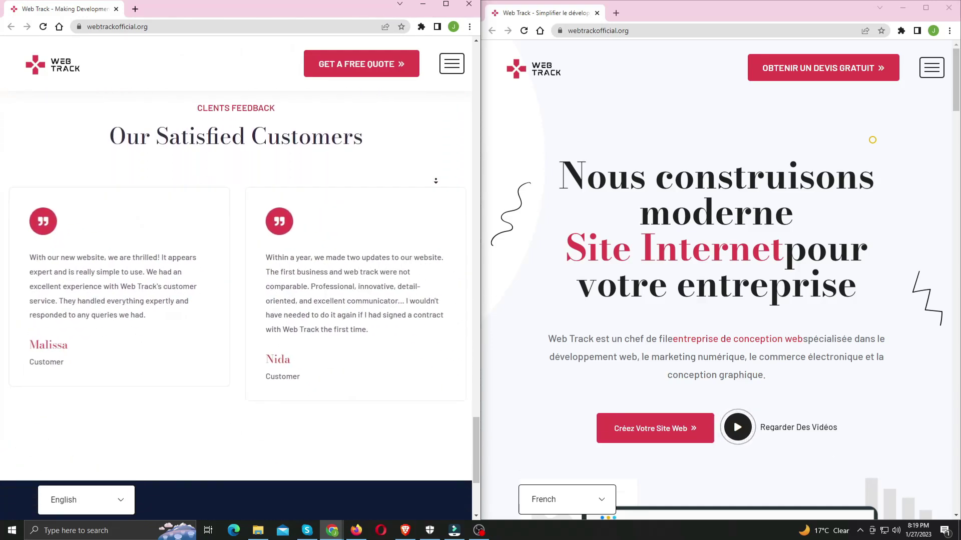
scroll(436, 181, down, 4)
Scroll the French homepage in the right window down to its footer
click(913, 210)
scroll(918, 245, down, 7)
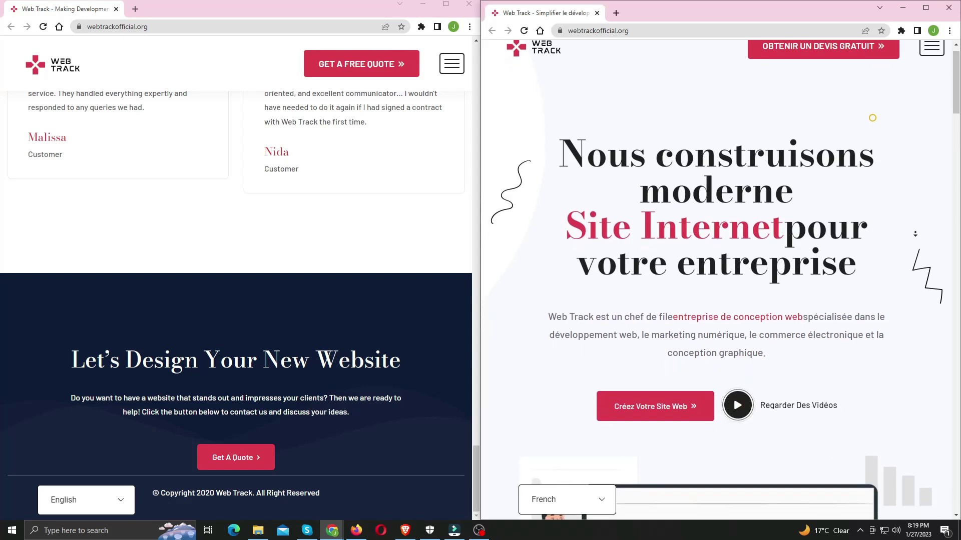
scroll(918, 244, down, 15)
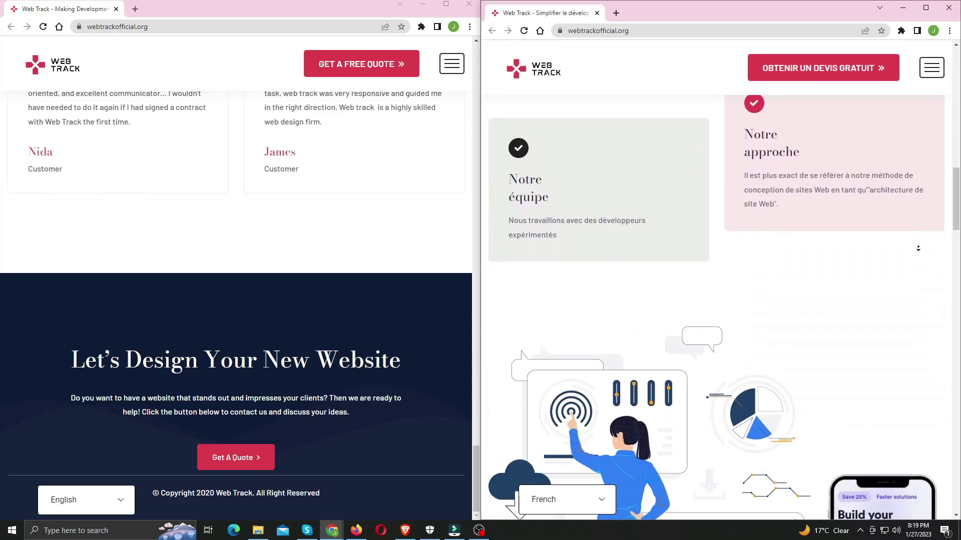
scroll(918, 252, down, 15)
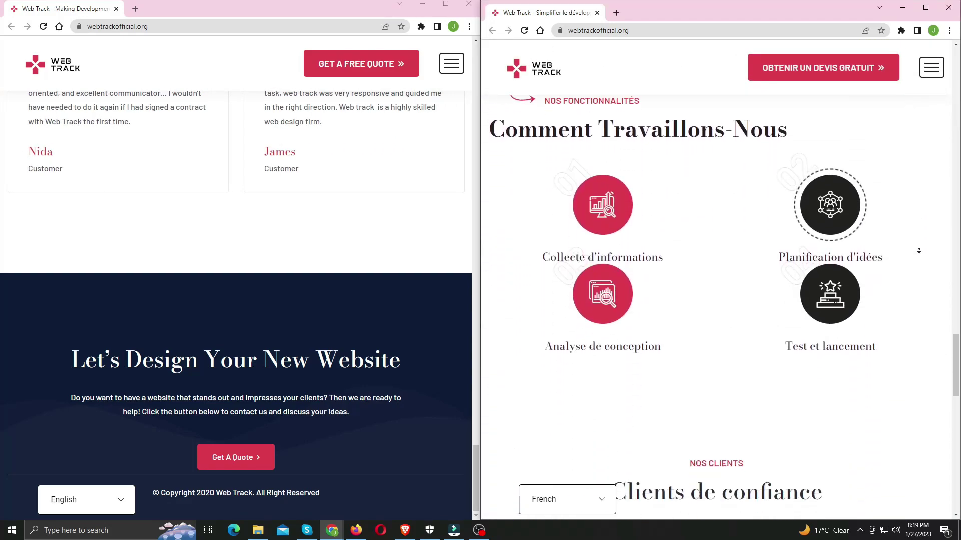
scroll(919, 251, down, 5)
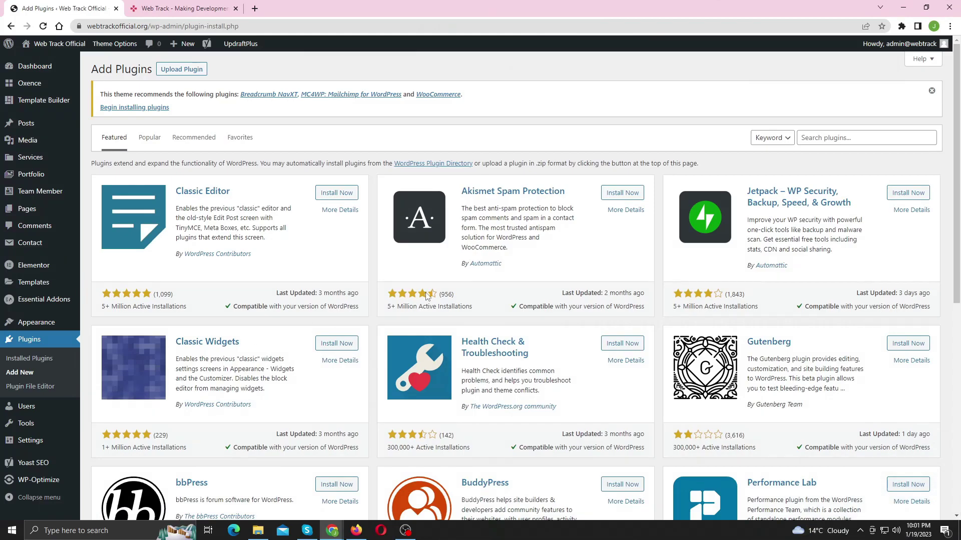
Search the plugin directory for 'gtranslate' and install the Translate WordPress with GTranslate plugin
click(824, 140)
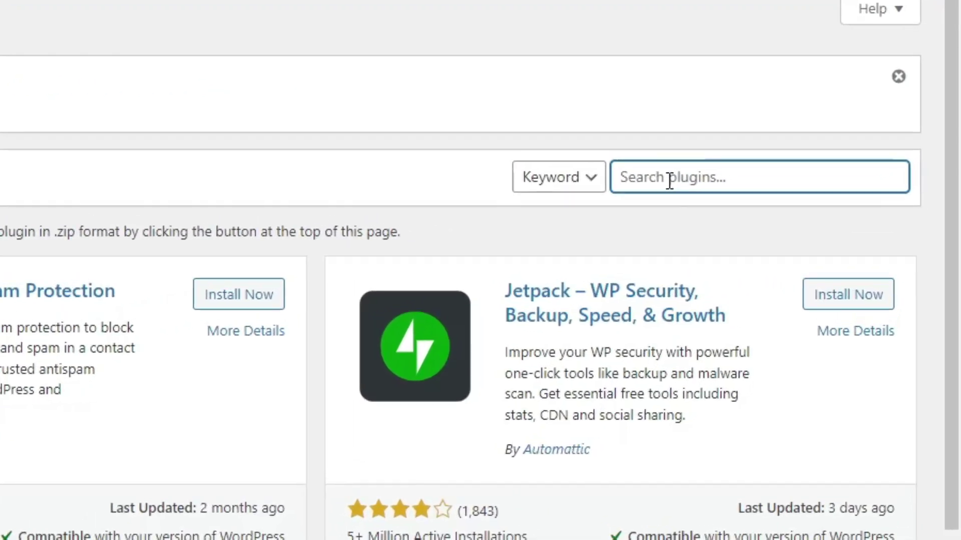
text(gtranslate)
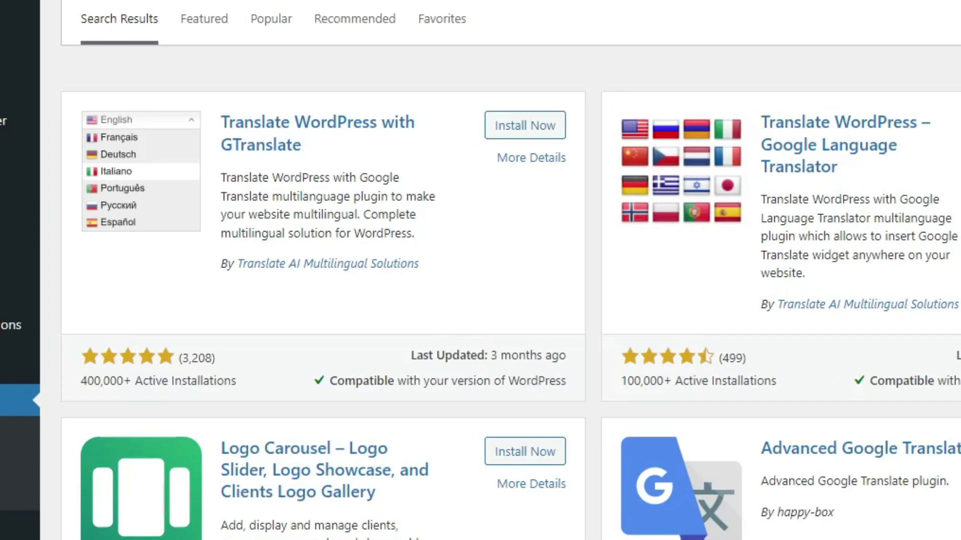
click(531, 126)
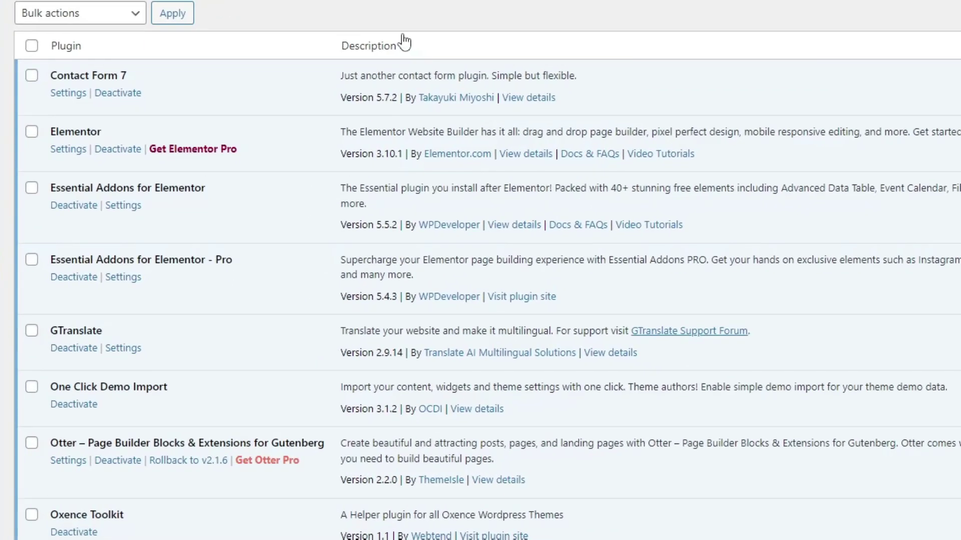
scroll(395, 45, down, 3)
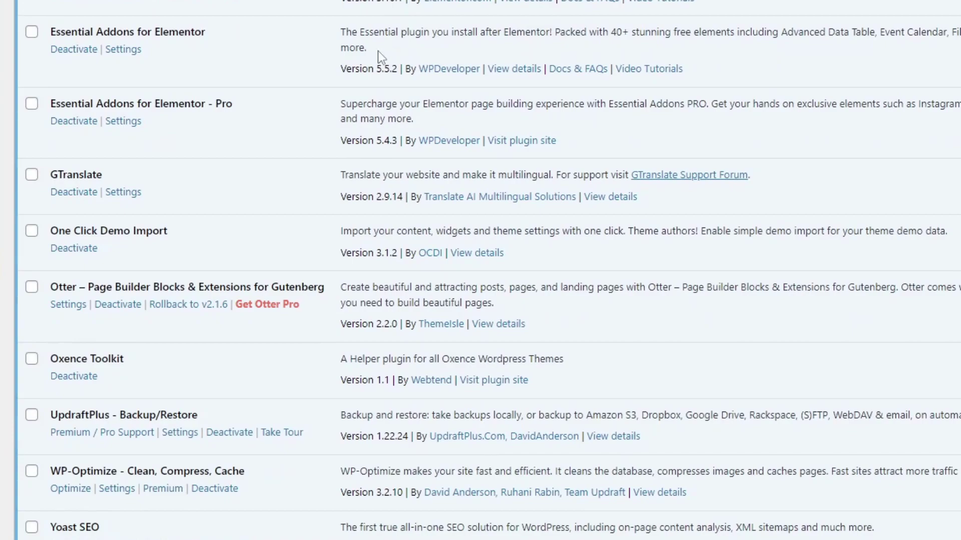
In the GTranslate settings, tick Hindi and Bengali among the flag languages
click(121, 194)
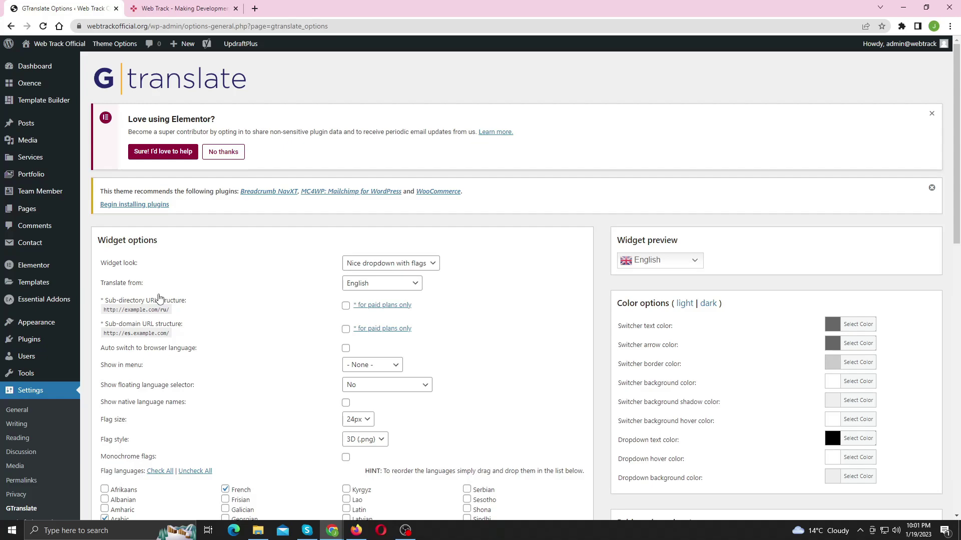
scroll(184, 243, down, 5)
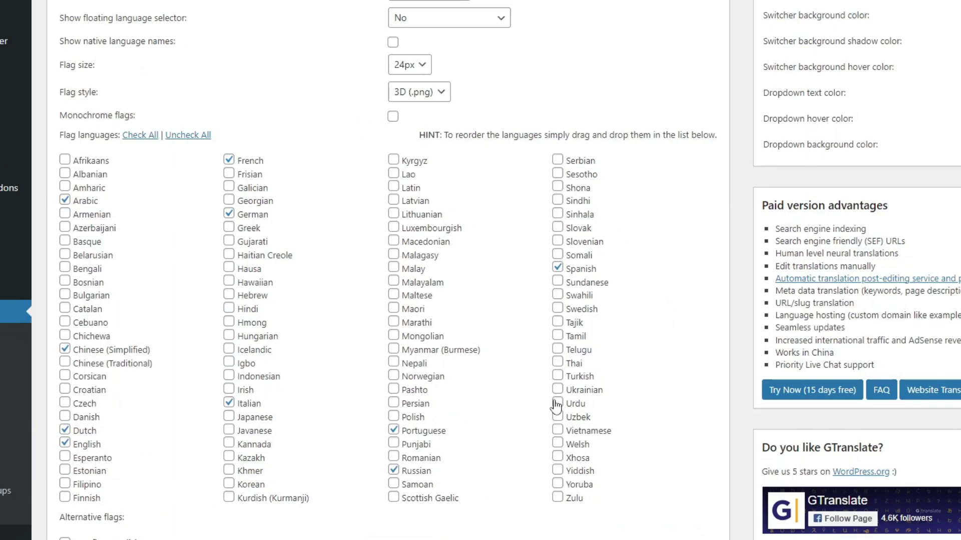
click(229, 308)
click(65, 269)
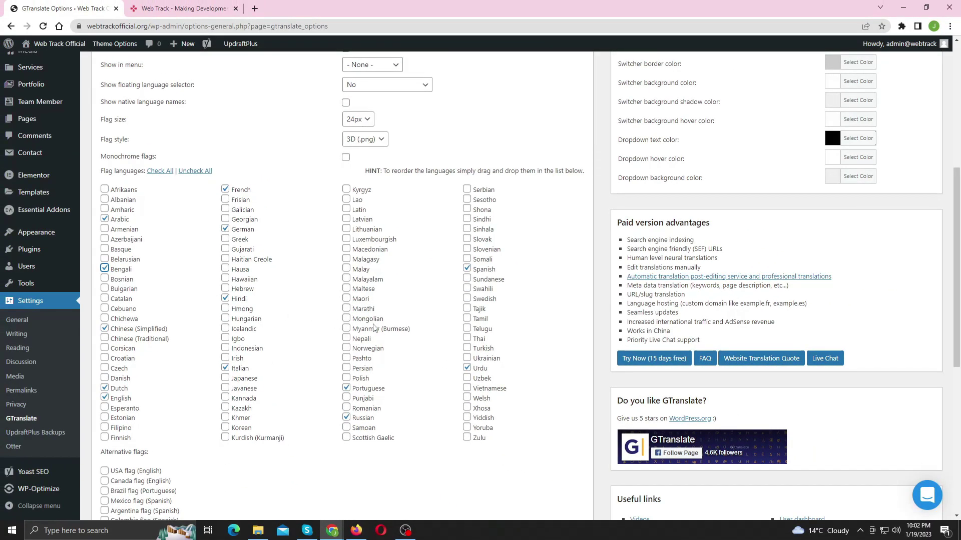
scroll(375, 324, up, 5)
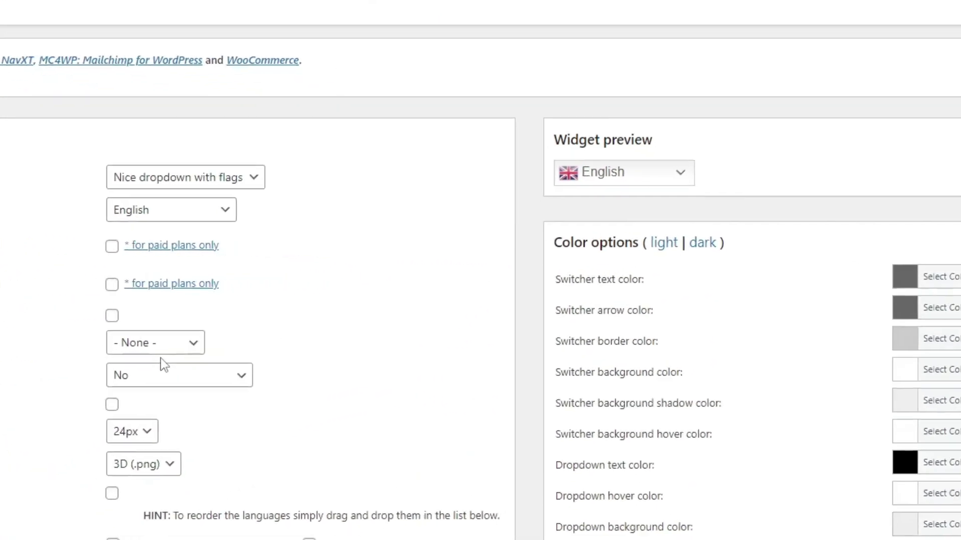
click(621, 181)
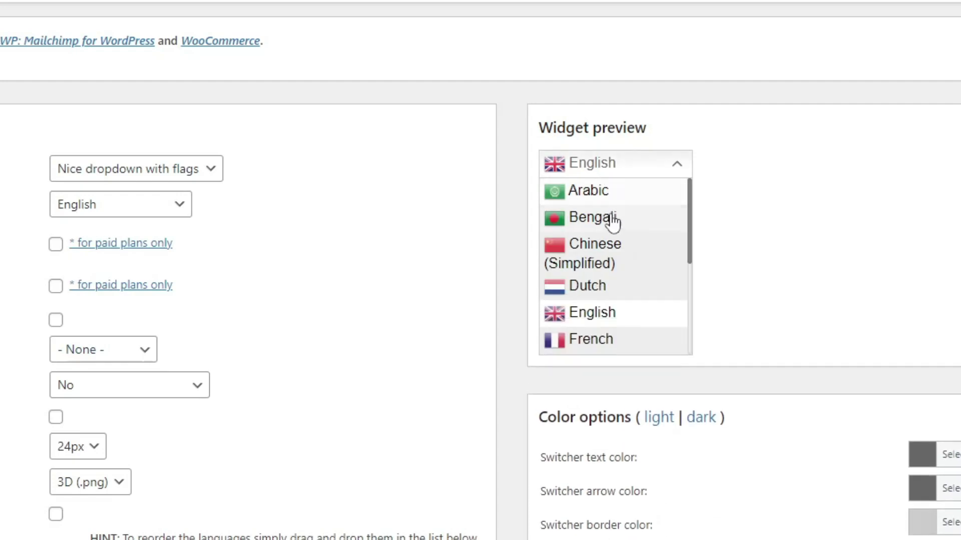
scroll(610, 240, down, 1)
scroll(608, 333, down, 5)
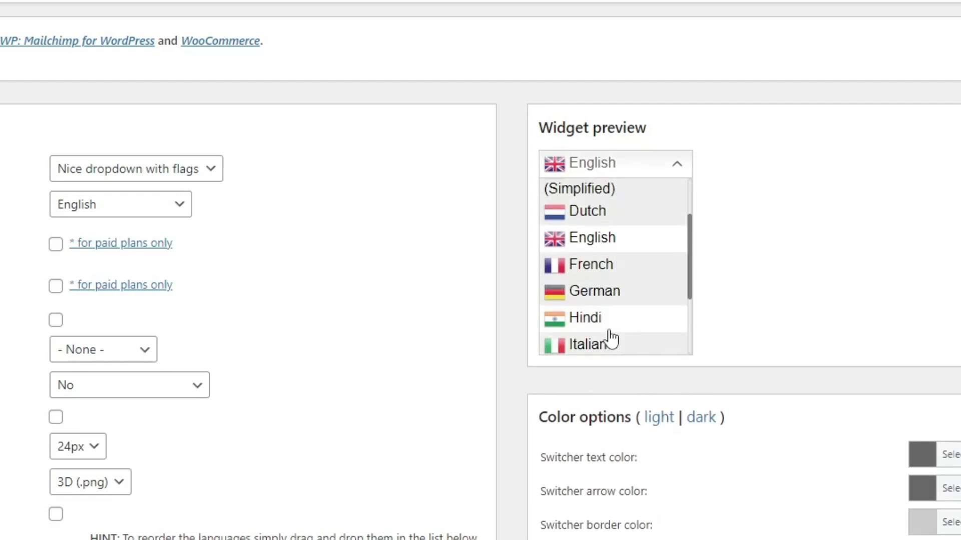
scroll(612, 333, up, 5)
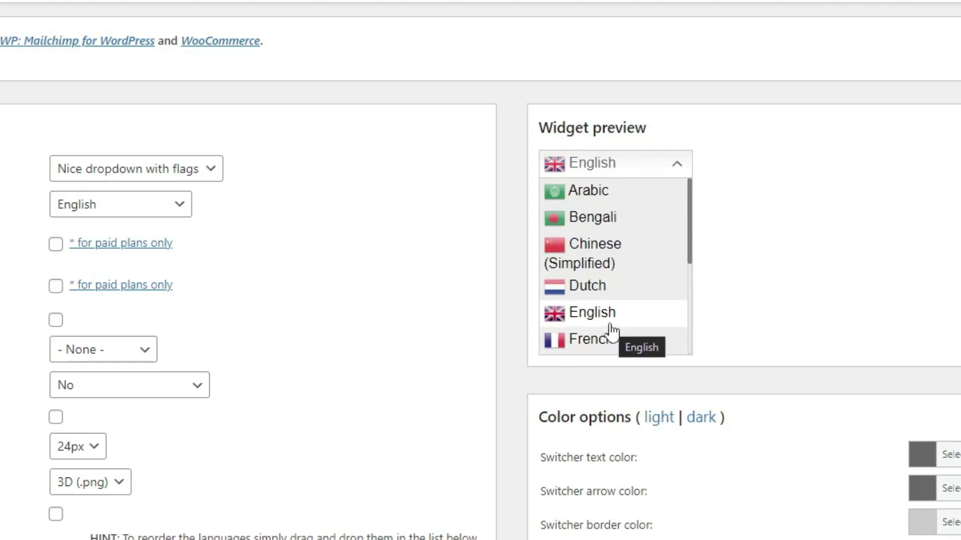
click(638, 170)
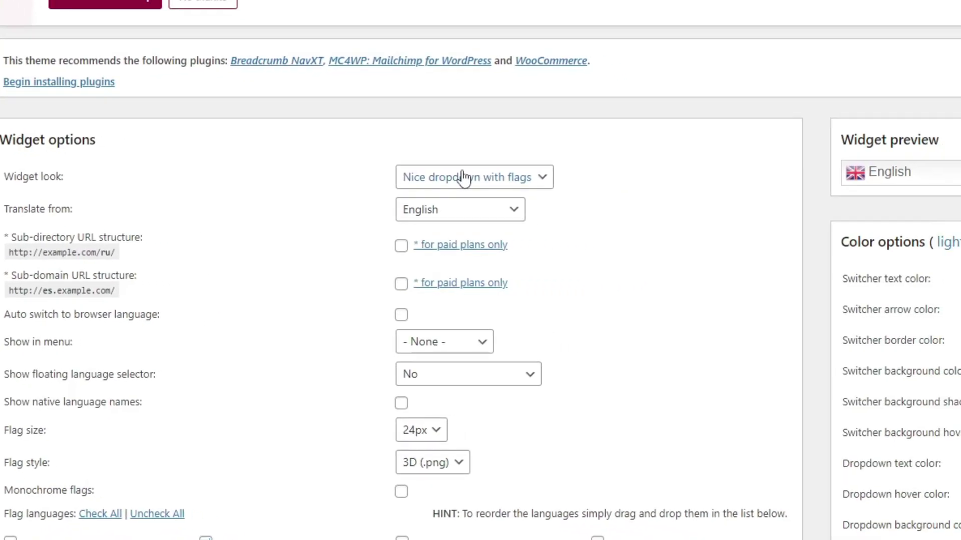
click(640, 169)
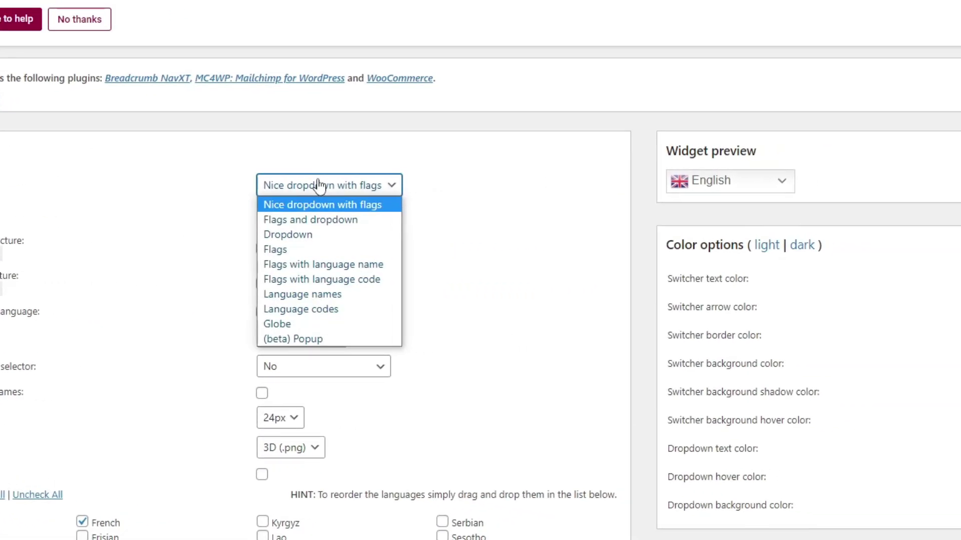
click(317, 234)
click(756, 185)
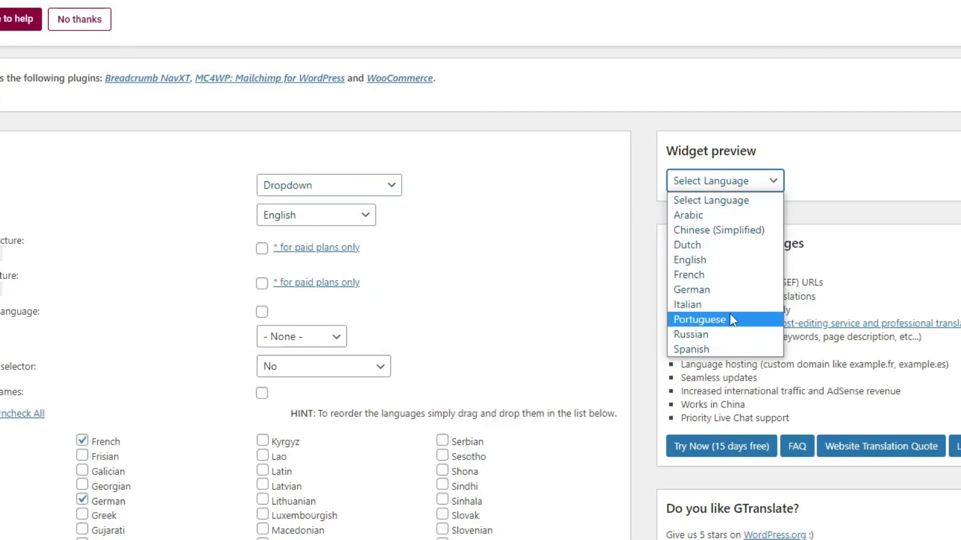
click(764, 184)
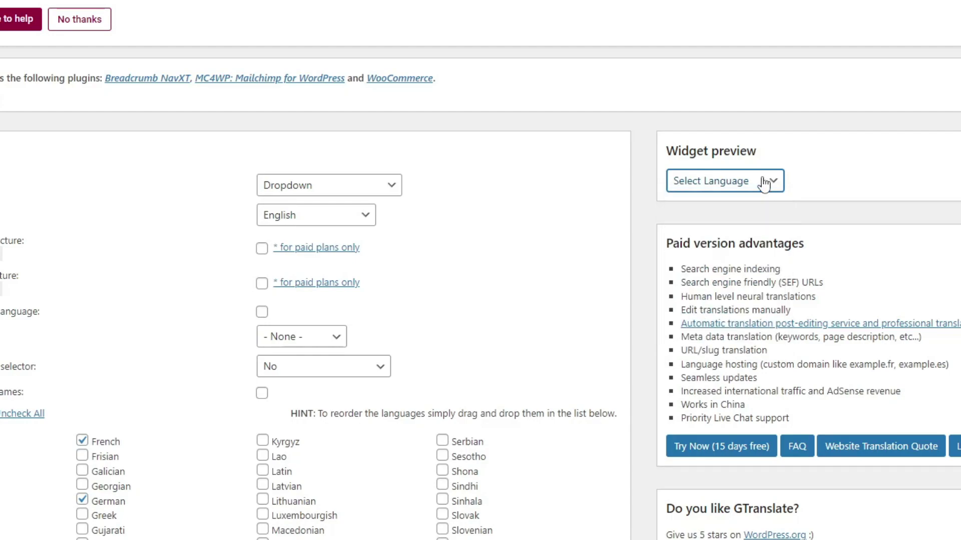
click(353, 188)
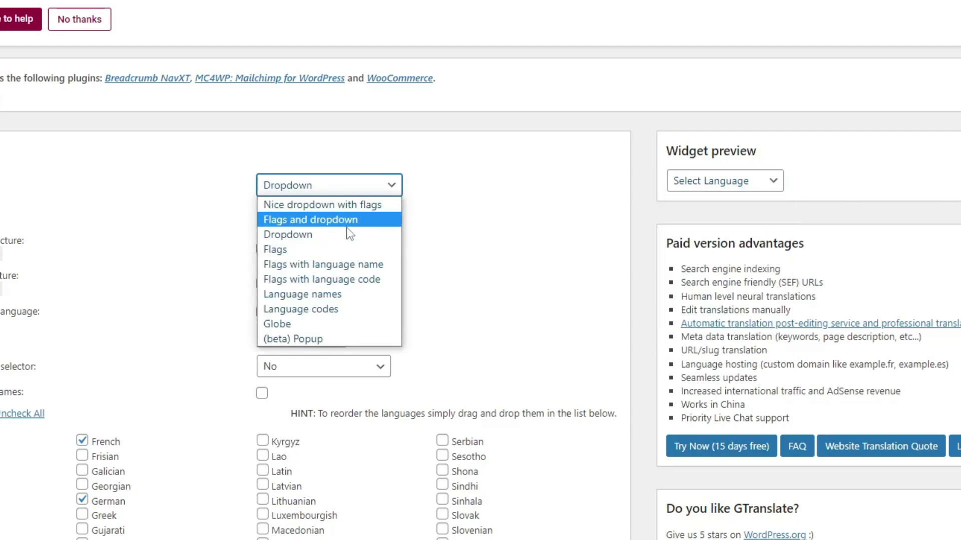
click(334, 324)
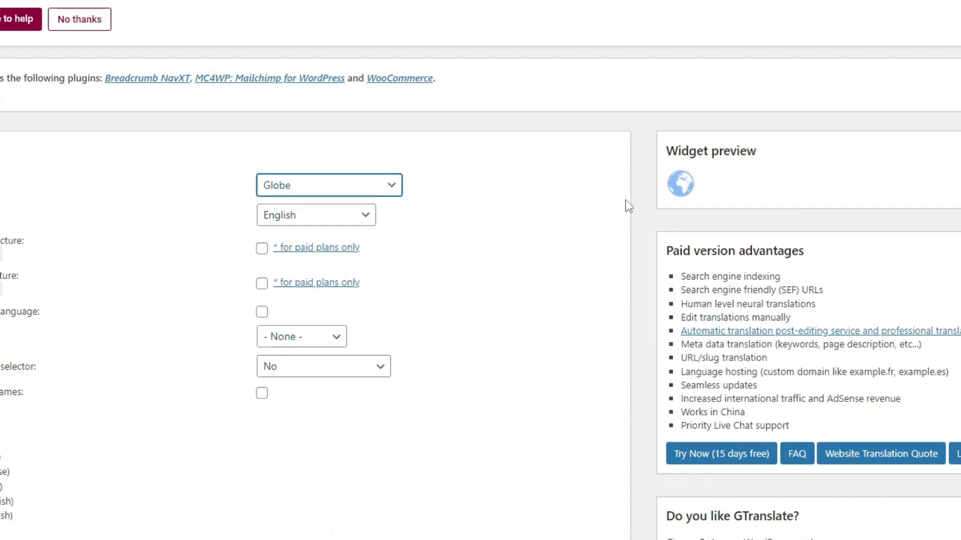
click(680, 184)
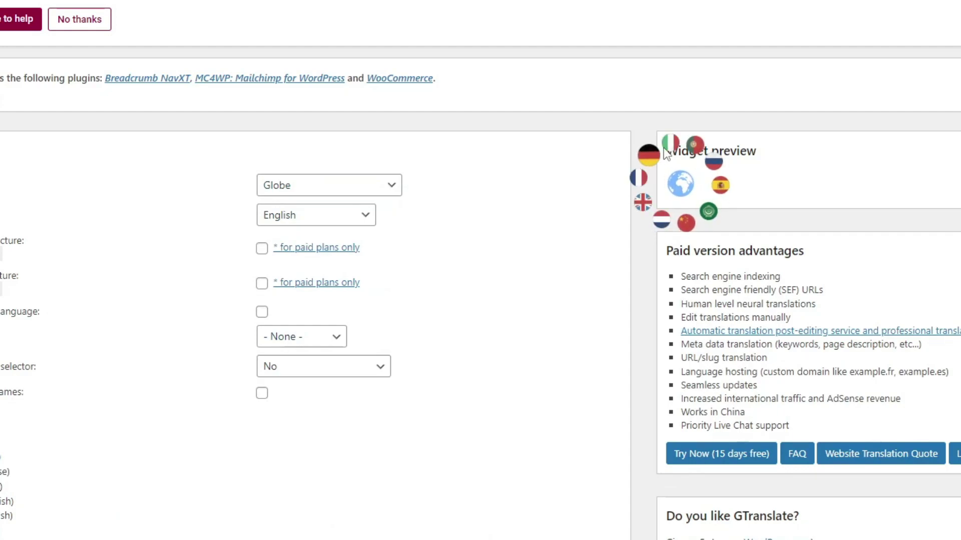
click(627, 240)
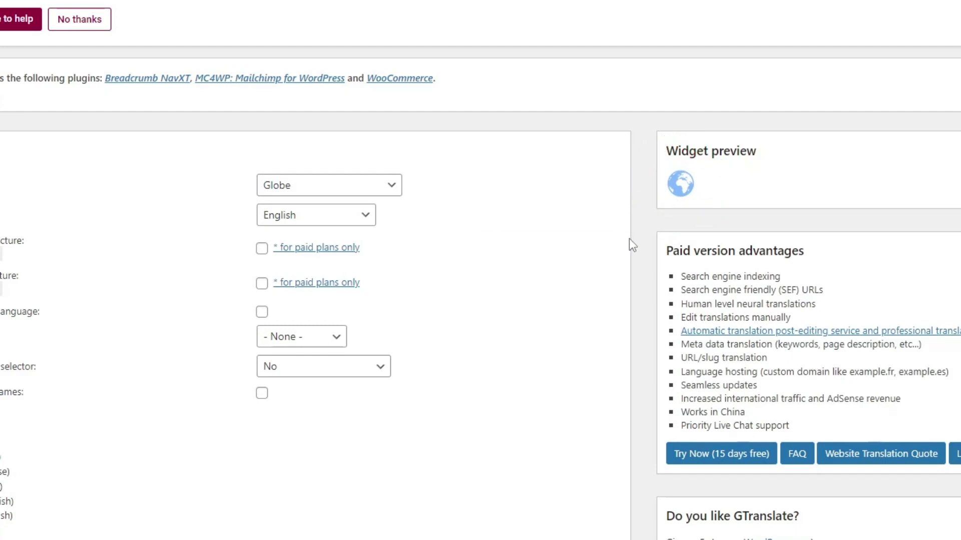
click(336, 195)
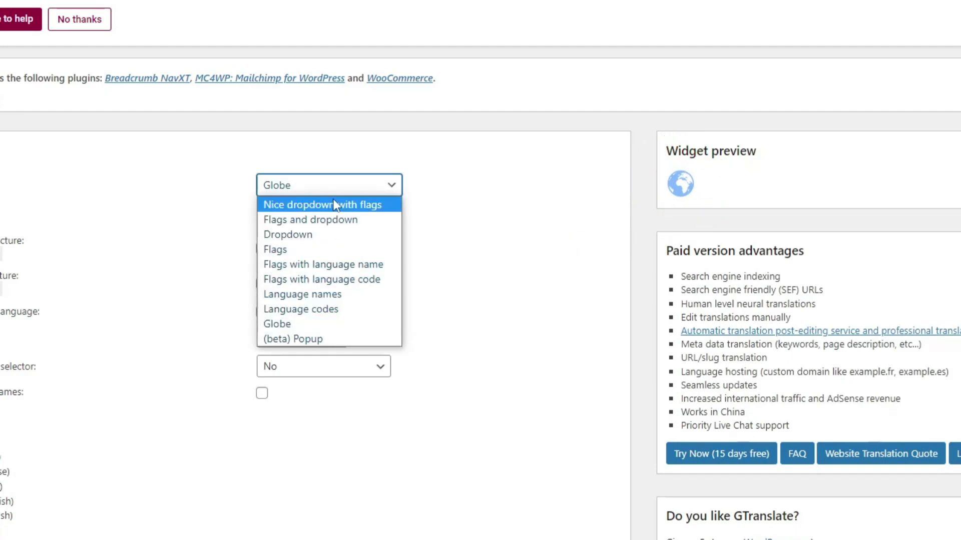
click(332, 234)
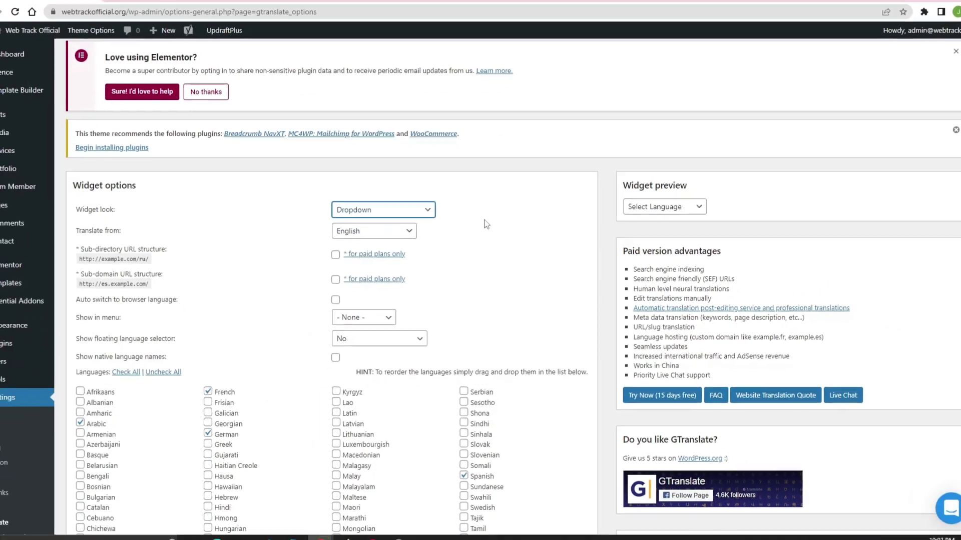
scroll(520, 218, down, 1)
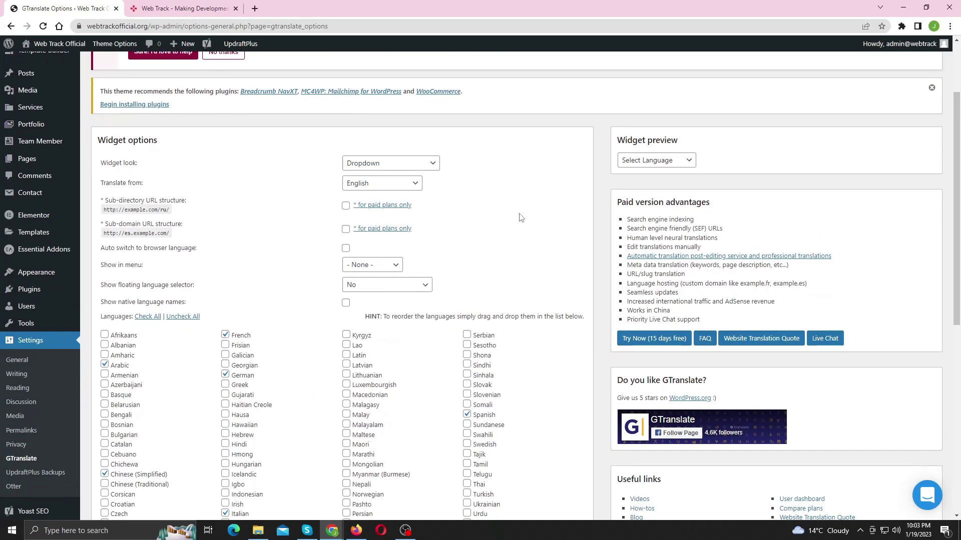
click(388, 188)
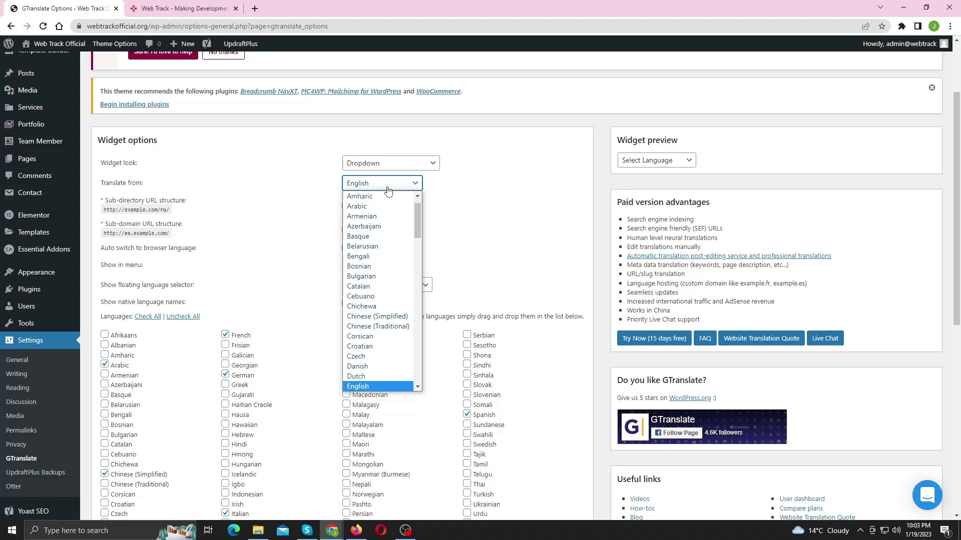
click(388, 190)
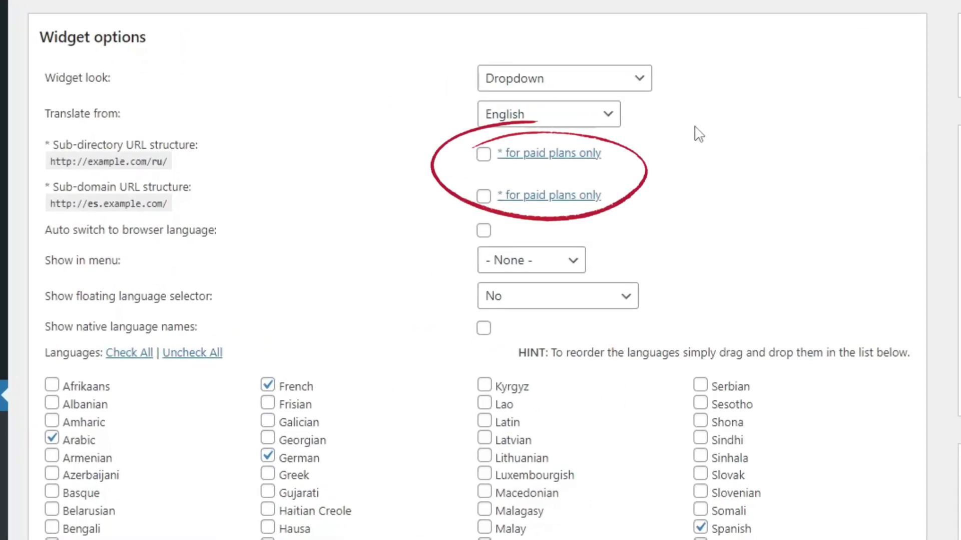
drag(46, 187, 215, 192)
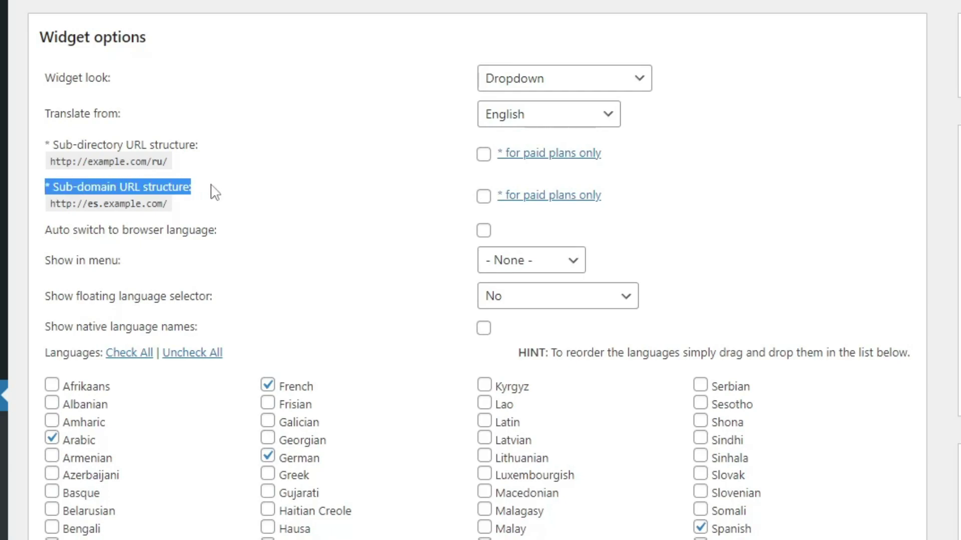
click(167, 186)
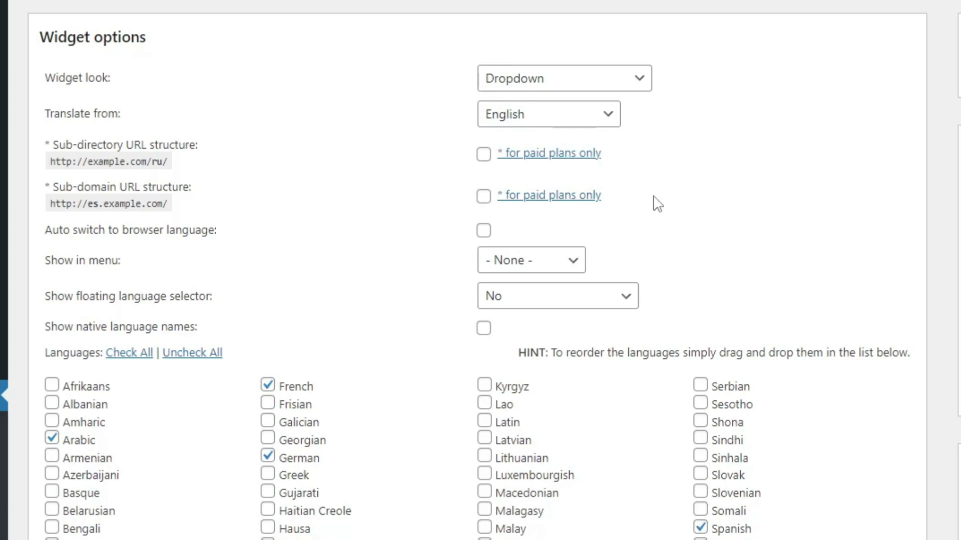
click(521, 267)
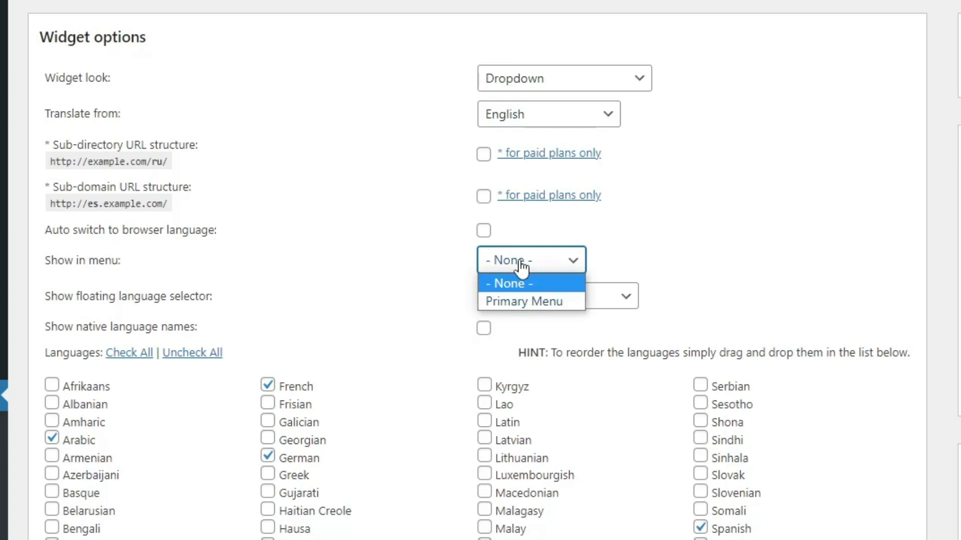
click(521, 266)
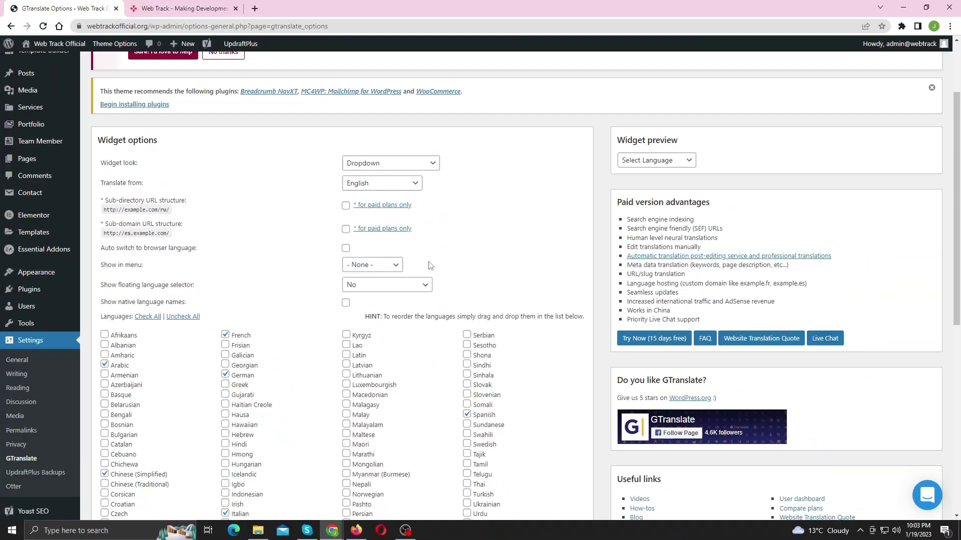
Save the GTranslate settings
scroll(565, 268, down, 5)
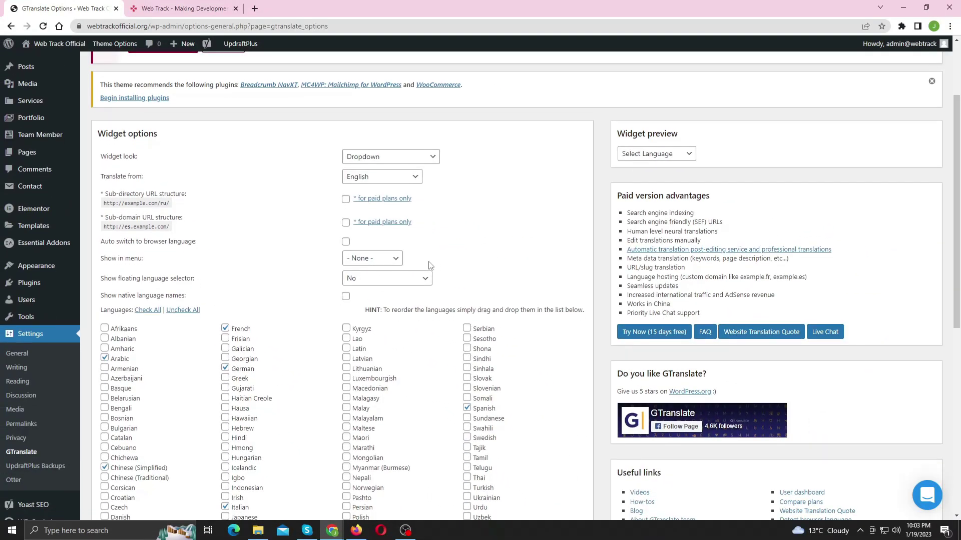
scroll(428, 265, down, 3)
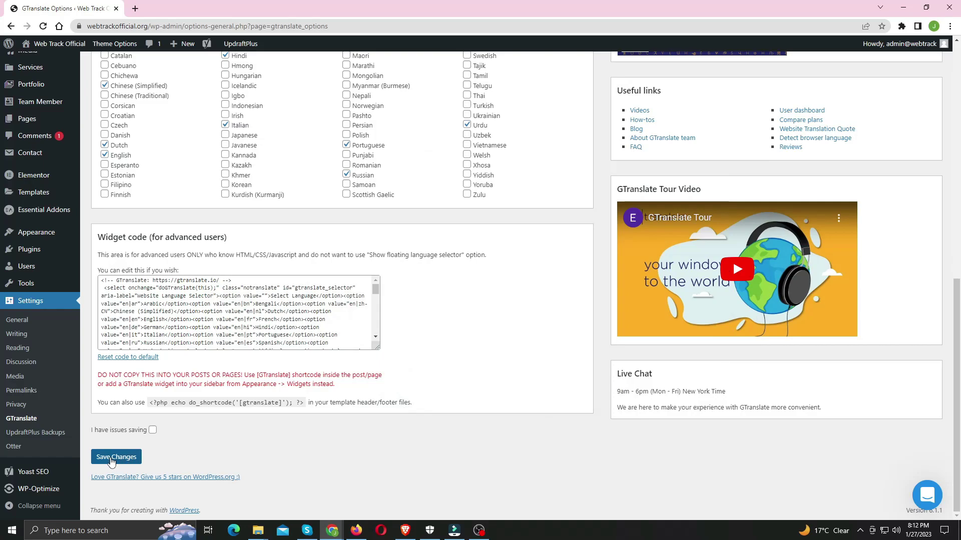
click(112, 462)
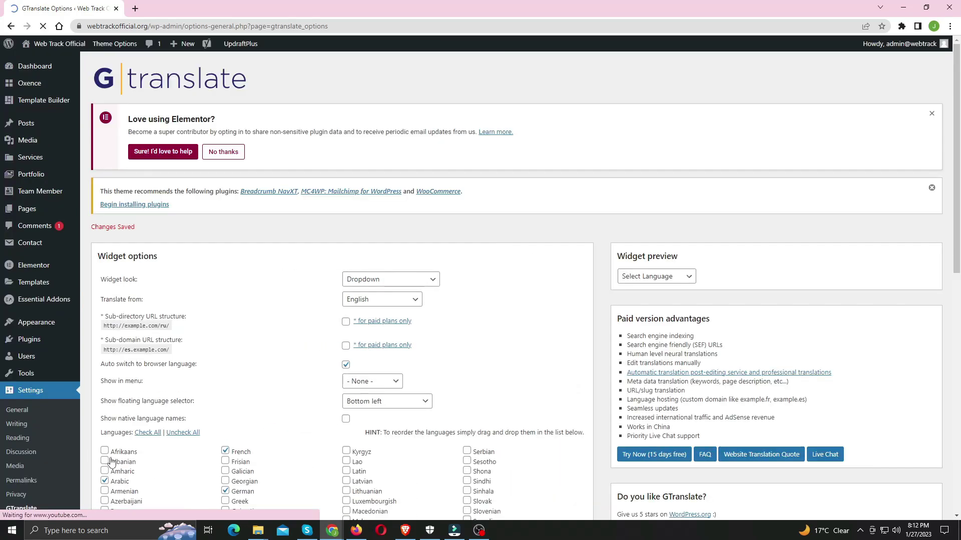
Copy the [GTranslate] shortcode from the widget code notice
scroll(282, 413, down, 10)
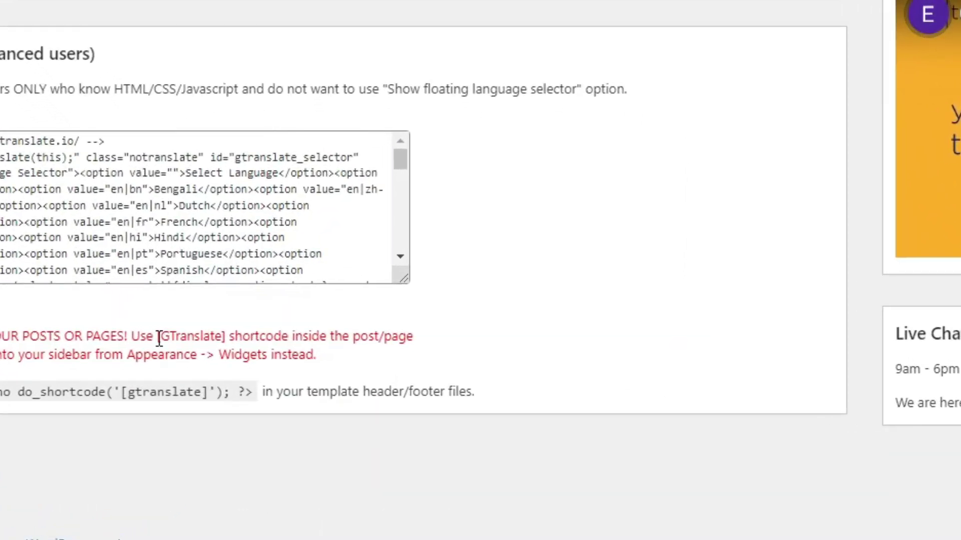
drag(219, 361, 241, 364)
drag(190, 340, 211, 340)
key(ctrl+c)
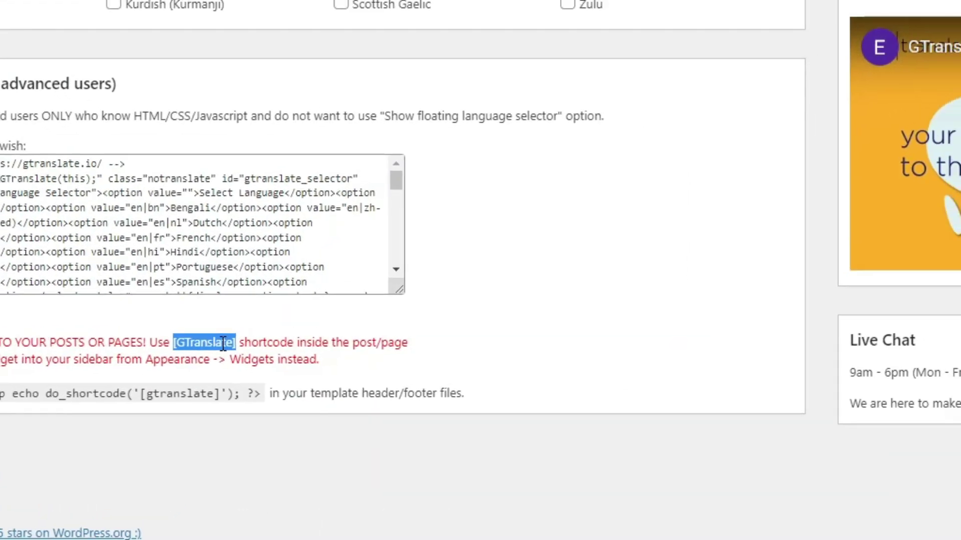
right_click(223, 344)
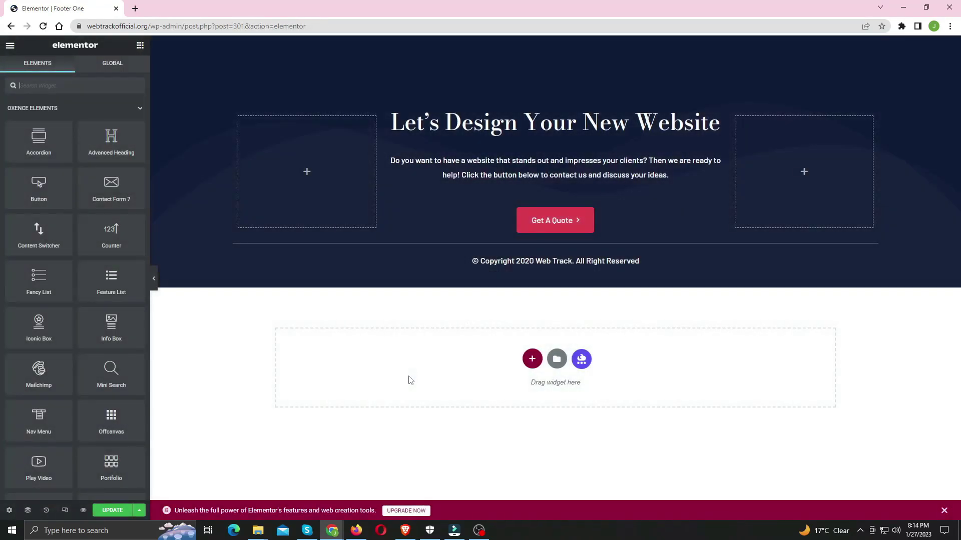
Add a Shortcode widget containing [GTranslate] below the footer's Get A Quote button
click(945, 512)
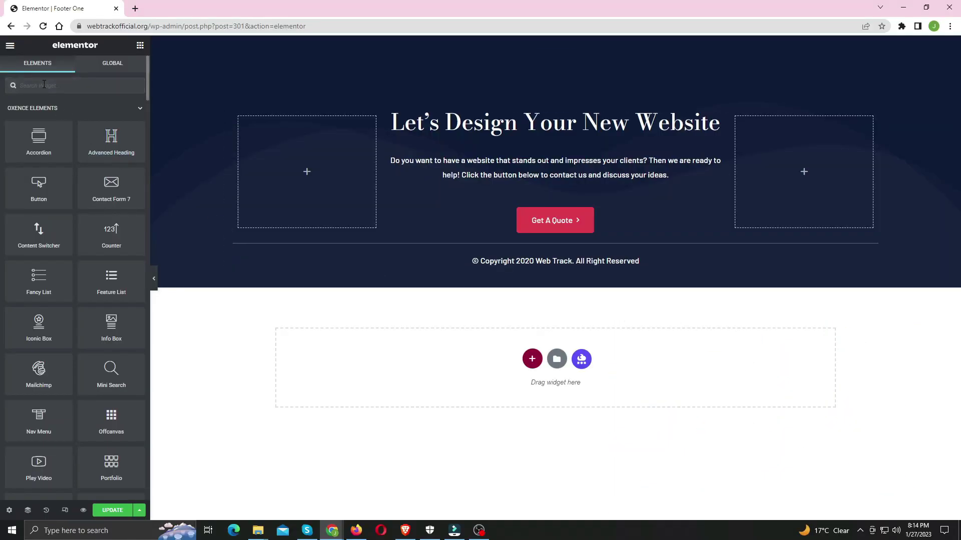
text(short)
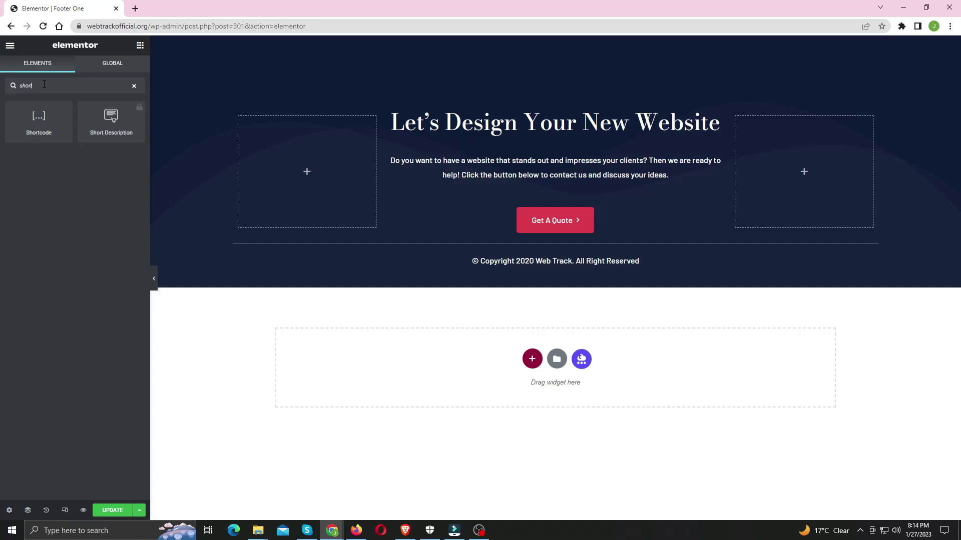
drag(23, 123, 552, 233)
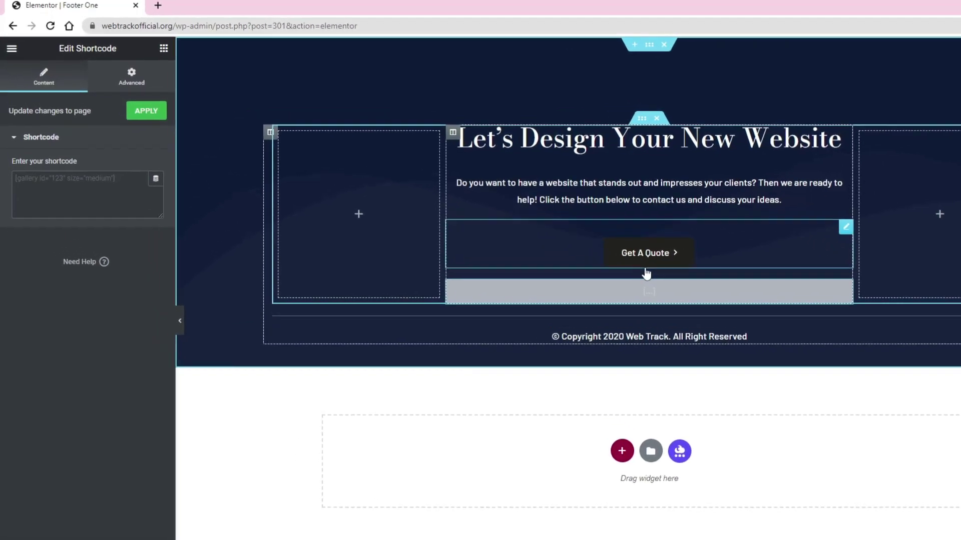
click(90, 220)
right_click(89, 221)
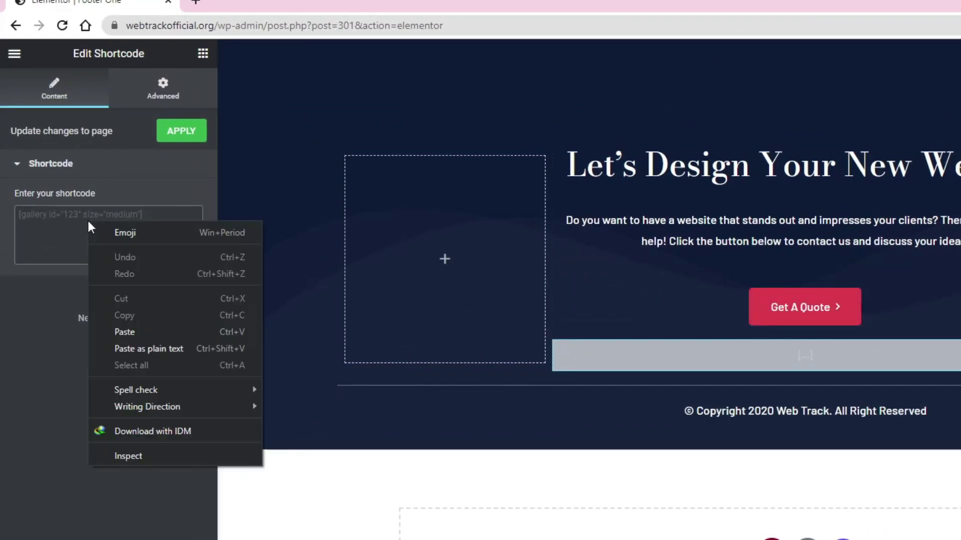
click(184, 332)
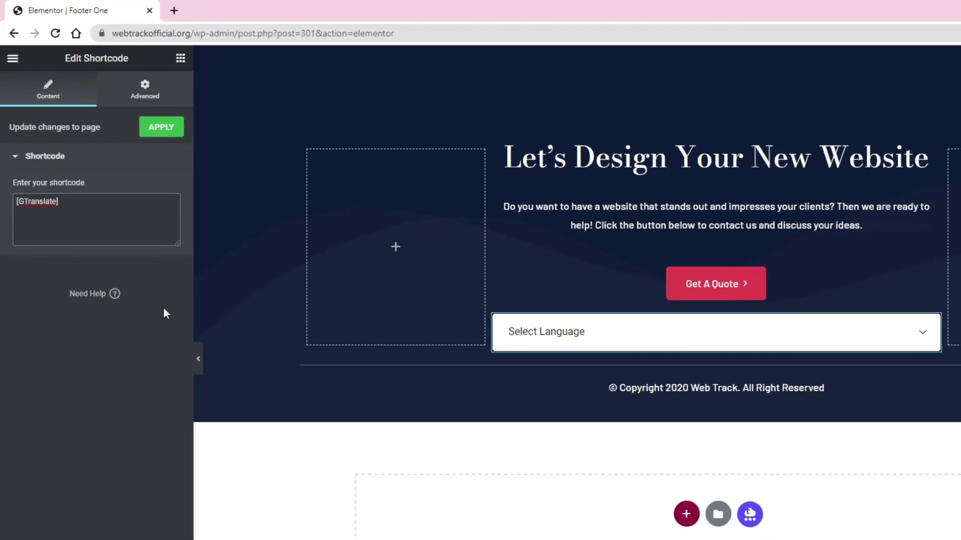
Give the language switcher unlinked side padding of 250 and preview its Select Language dropdown
click(153, 96)
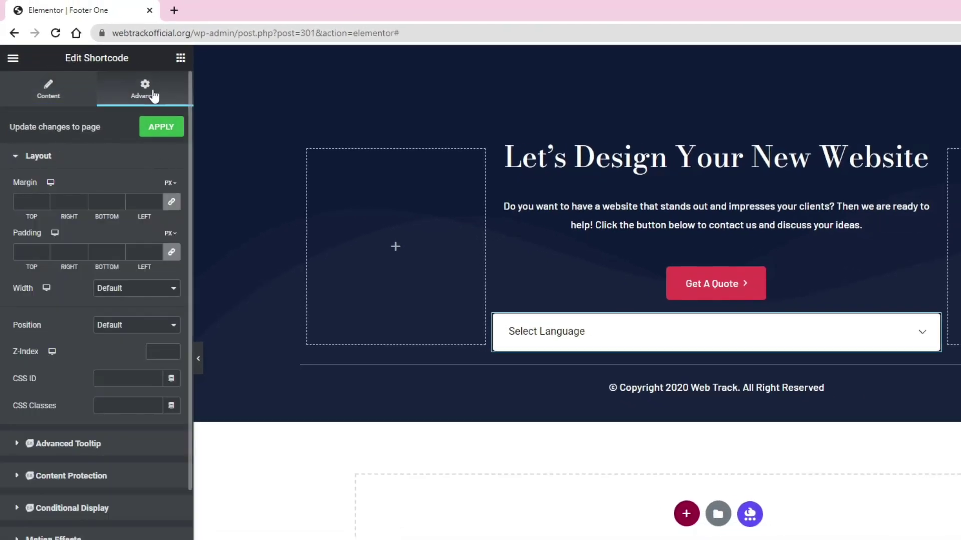
click(171, 253)
click(81, 251)
text(250)
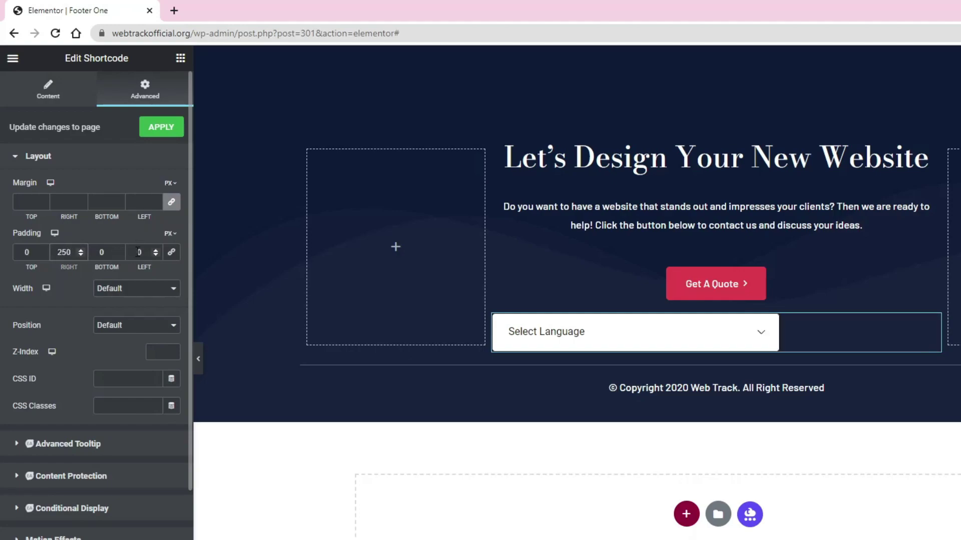
text(250)
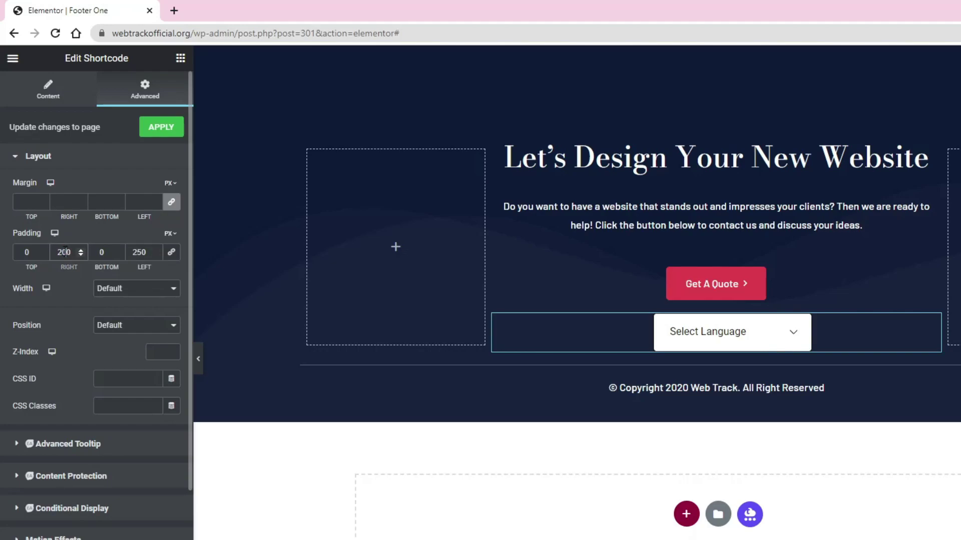
click(731, 331)
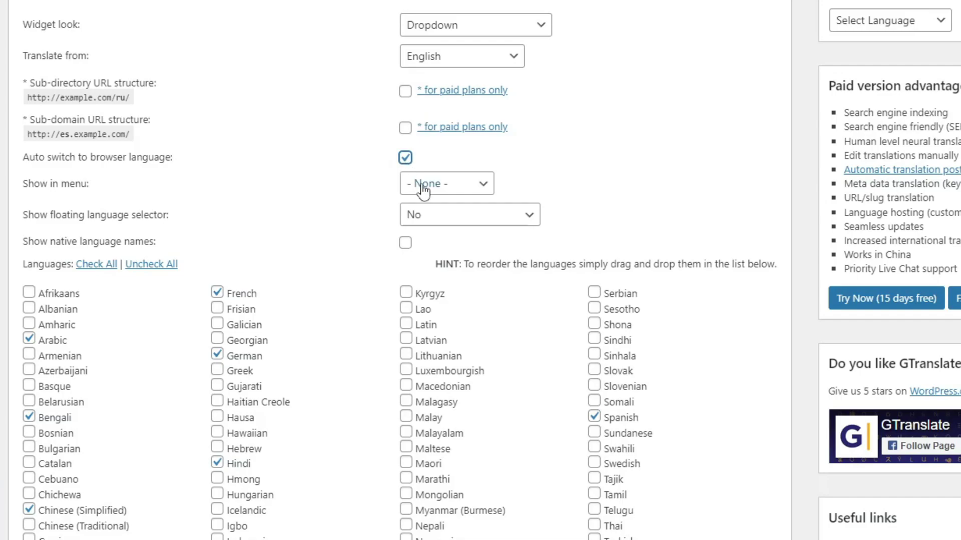
Set the floating language selector to Bottom left and save the GTranslate settings
click(440, 215)
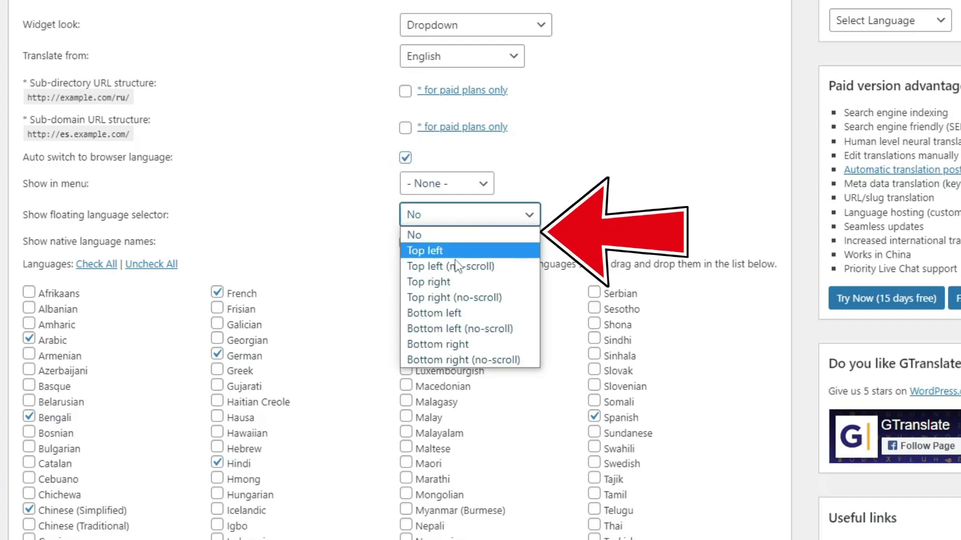
click(470, 314)
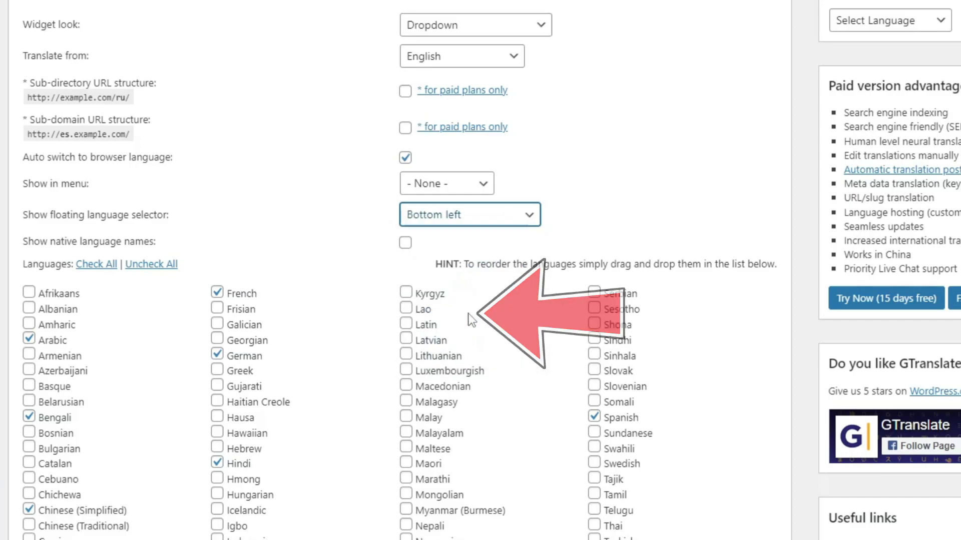
scroll(368, 322, down, 10)
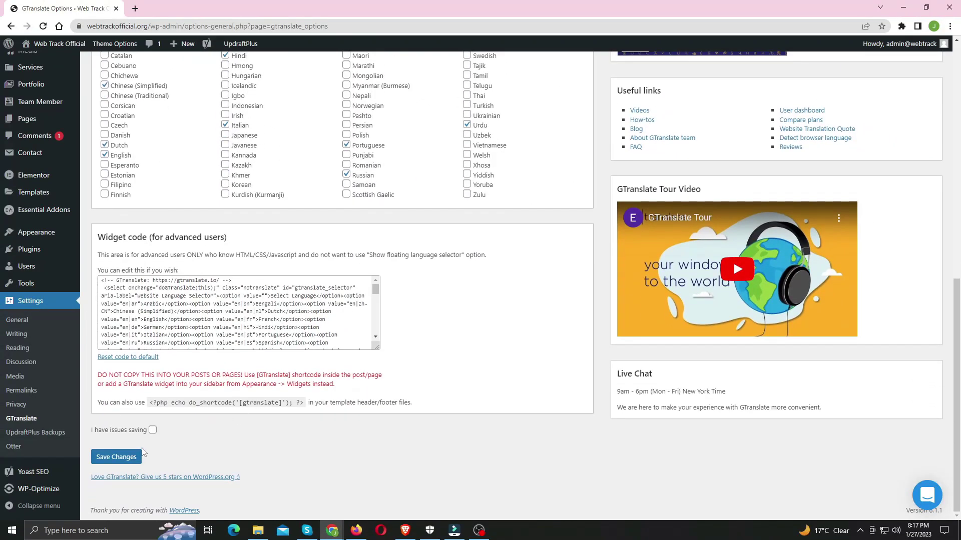
click(117, 463)
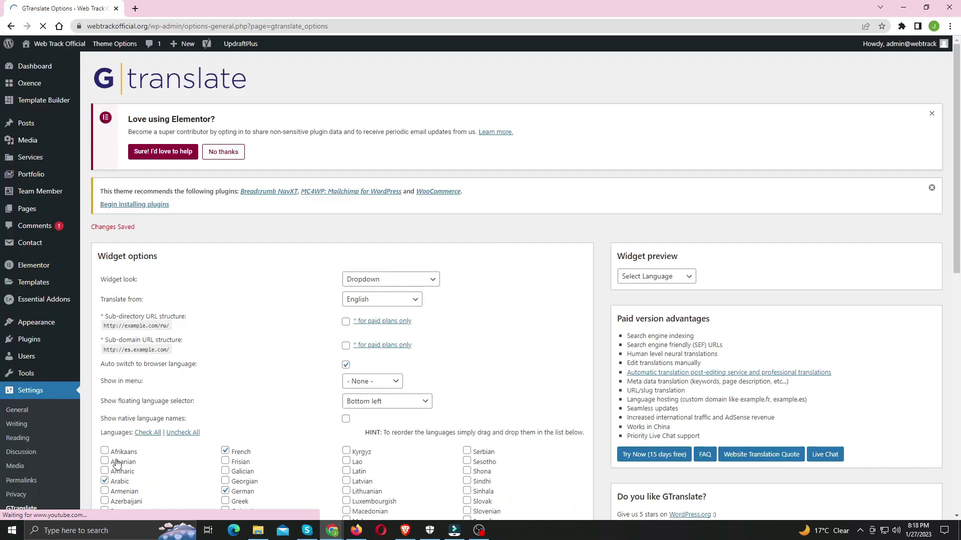
Open the live Web Track site in a new browser tab
right_click(42, 64)
click(80, 67)
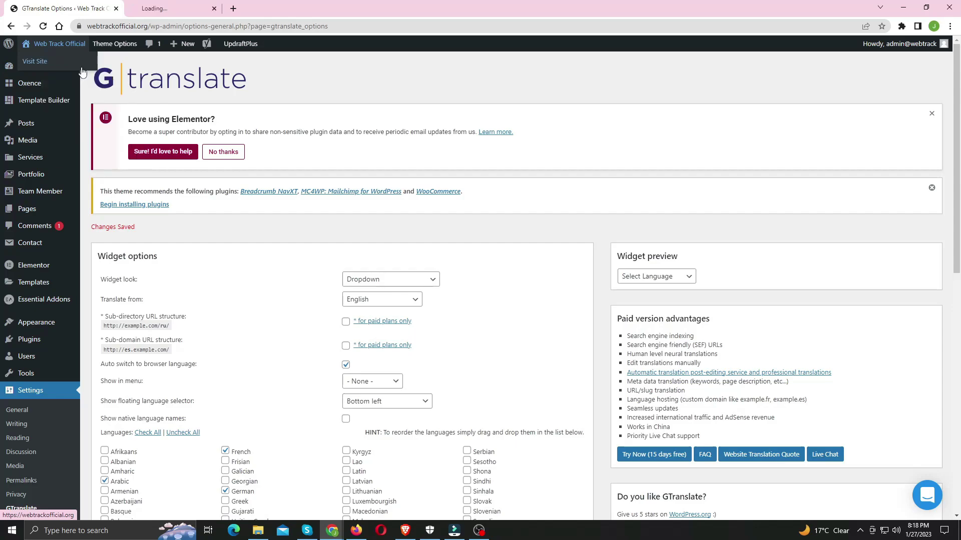
click(178, 4)
Translate the homepage into French using the bottom-left floating language selector
scroll(180, 408, down, 3)
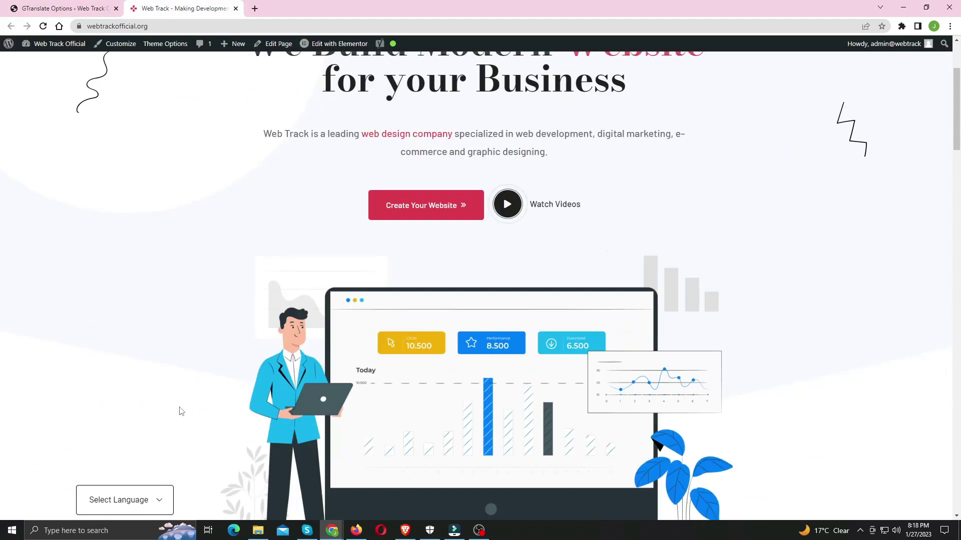
click(158, 500)
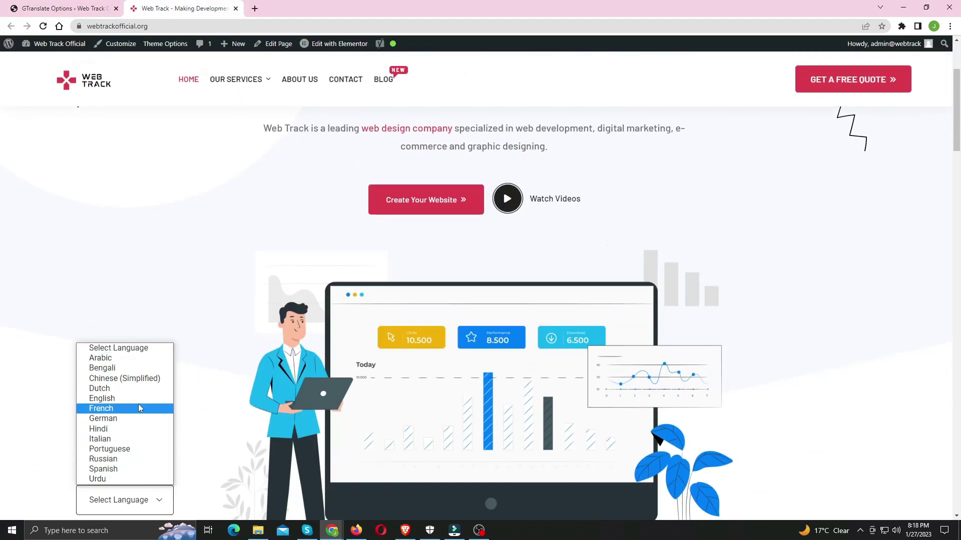
click(138, 415)
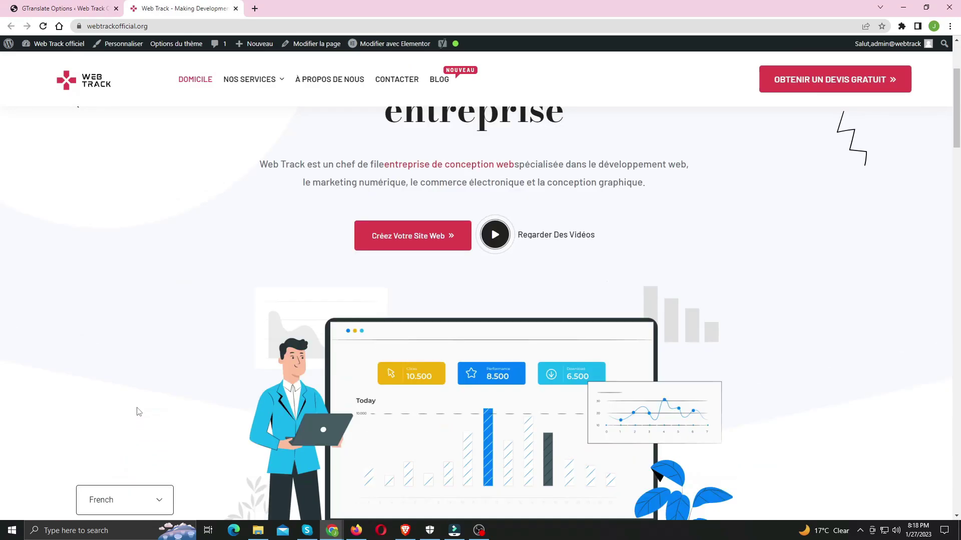
scroll(231, 318, up, 3)
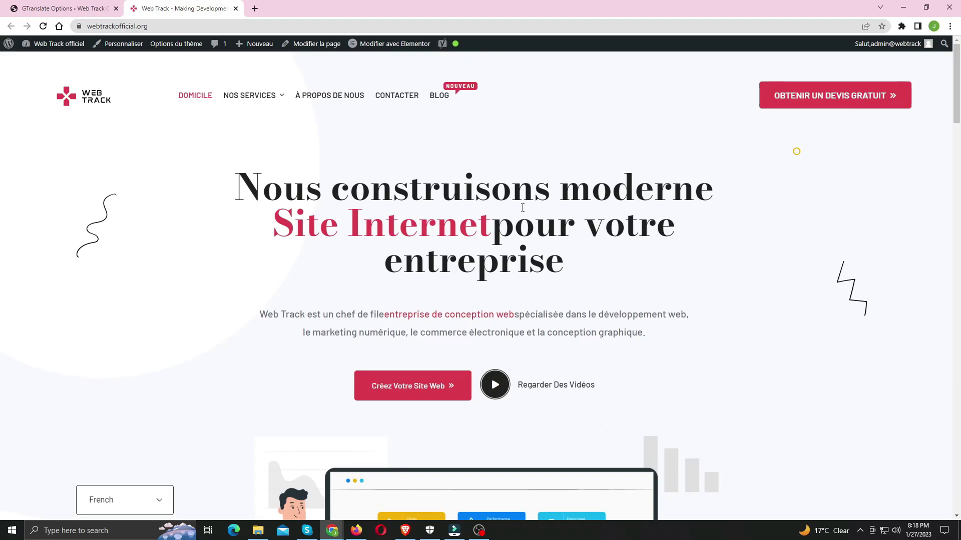